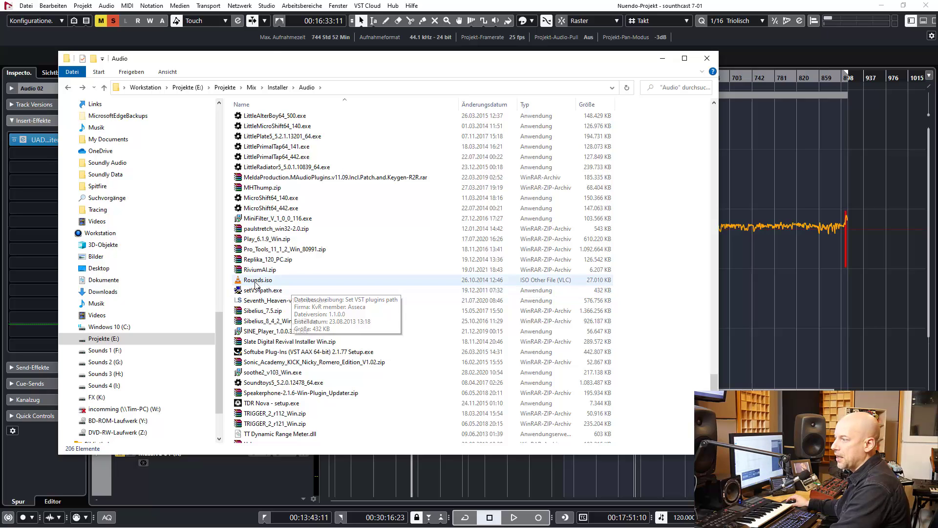
- Extract RiviumAI.zip into its own RiviumAI folder
{"action": "left_click", "coordinate": [267, 271]}
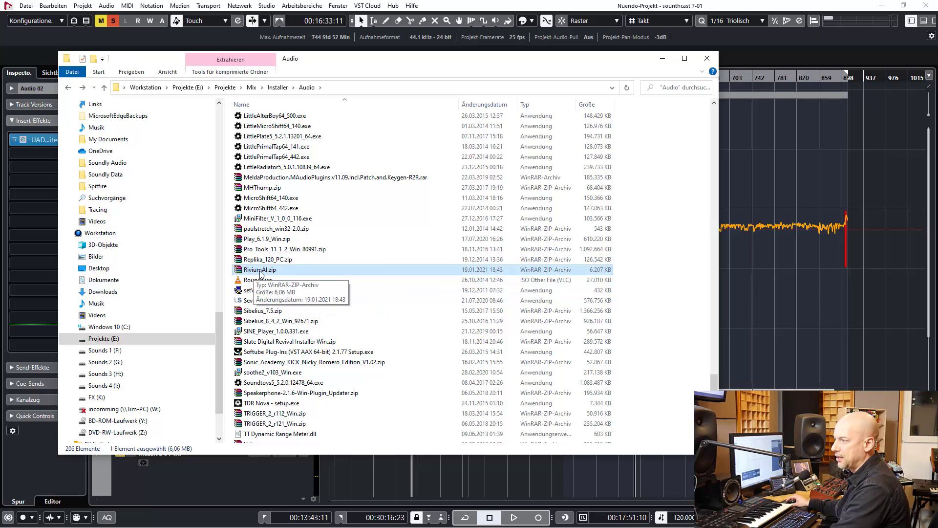
{"action": "right_click", "coordinate": [263, 274]}
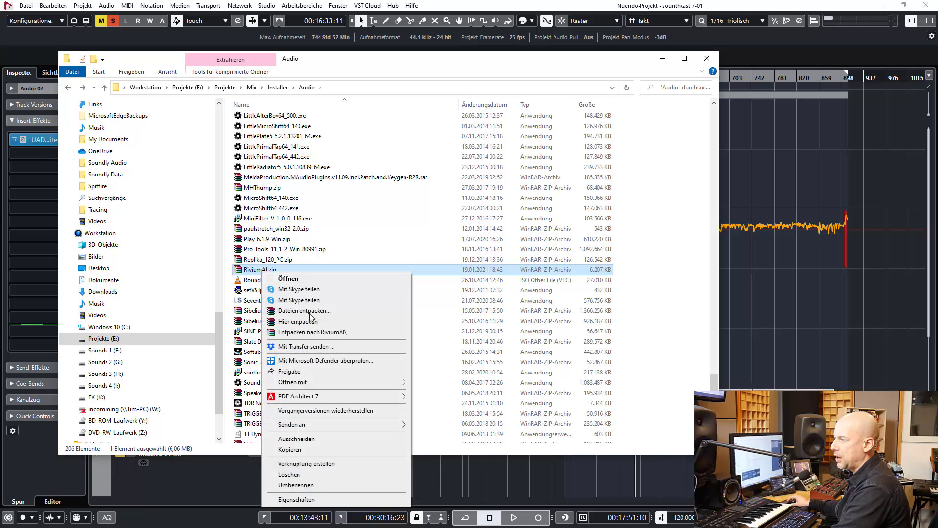
{"action": "left_click", "coordinate": [313, 332]}
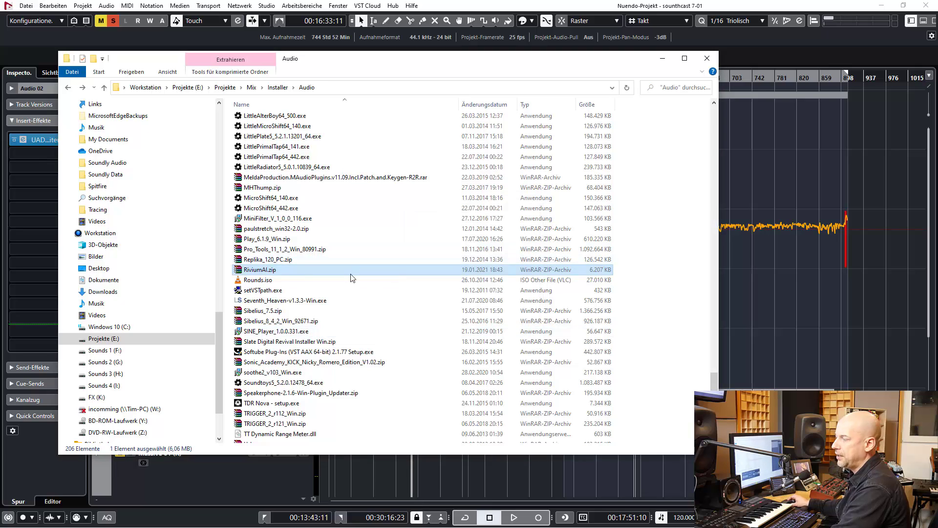
{"action": "scroll", "coordinate": [352, 276], "scroll_direction": "up", "scroll_amount": 6}
{"action": "scroll", "coordinate": [342, 264], "scroll_direction": "up", "scroll_amount": 6}
{"action": "scroll", "coordinate": [317, 234], "scroll_direction": "up", "scroll_amount": 5}
{"action": "scroll", "coordinate": [273, 196], "scroll_direction": "up", "scroll_amount": 4}
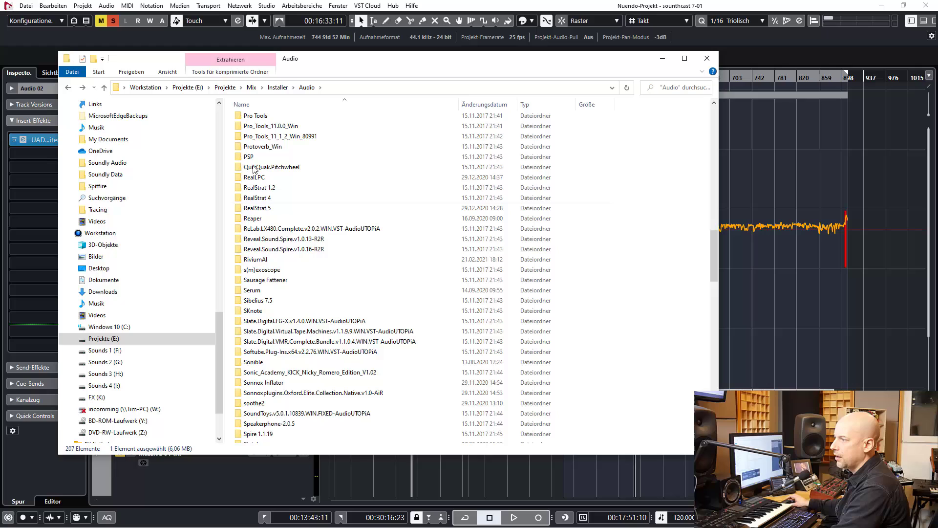
- Open RiviumAI\RiviumAI 2 and bring up the open-with choices for the read-me PDF
{"action": "double_click", "coordinate": [261, 261]}
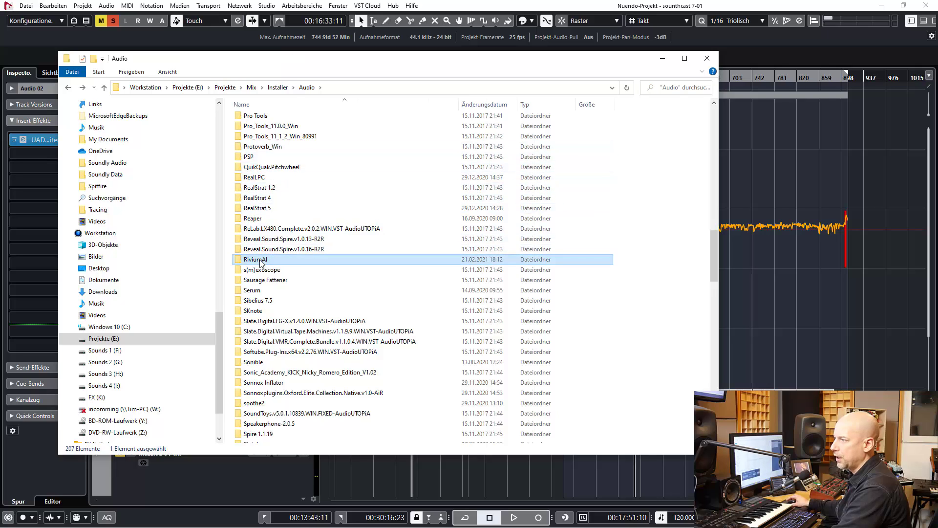
{"action": "left_click", "coordinate": [257, 130]}
{"action": "double_click", "coordinate": [257, 130]}
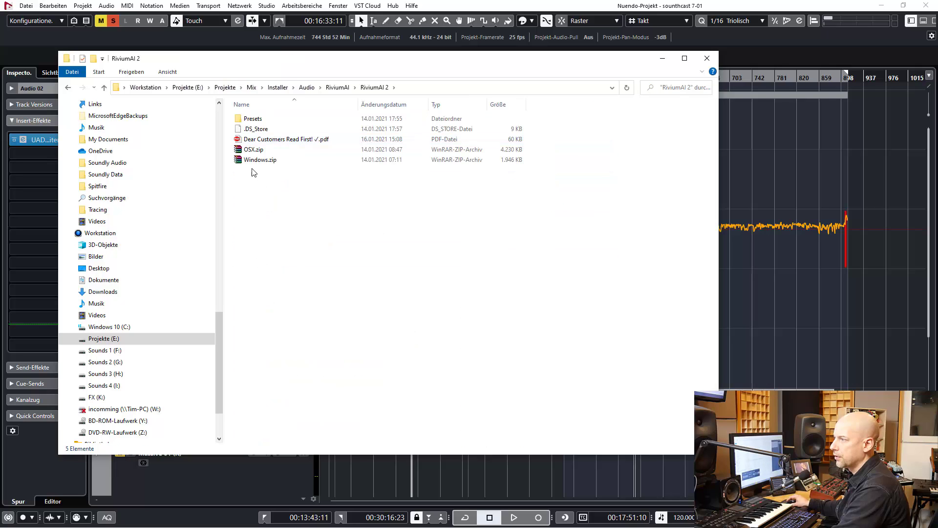
{"action": "left_click", "coordinate": [249, 142]}
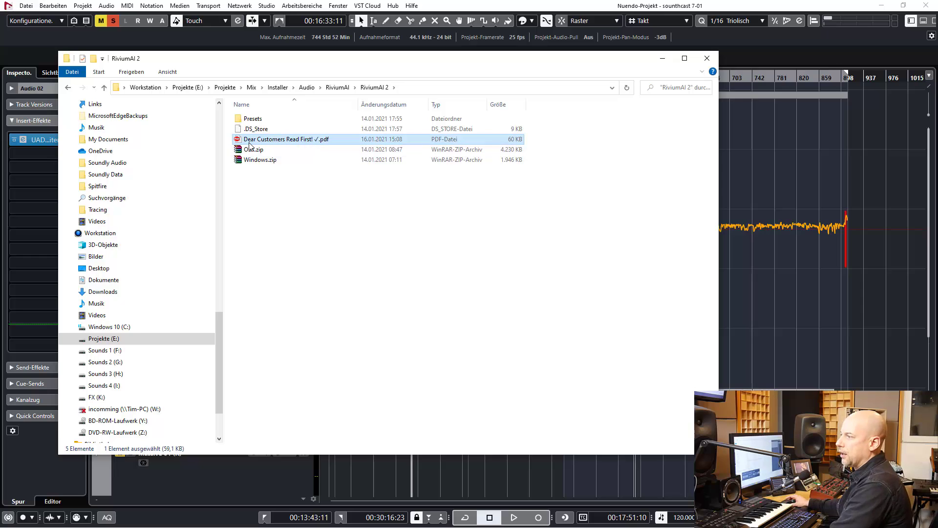
{"action": "right_click", "coordinate": [250, 142]}
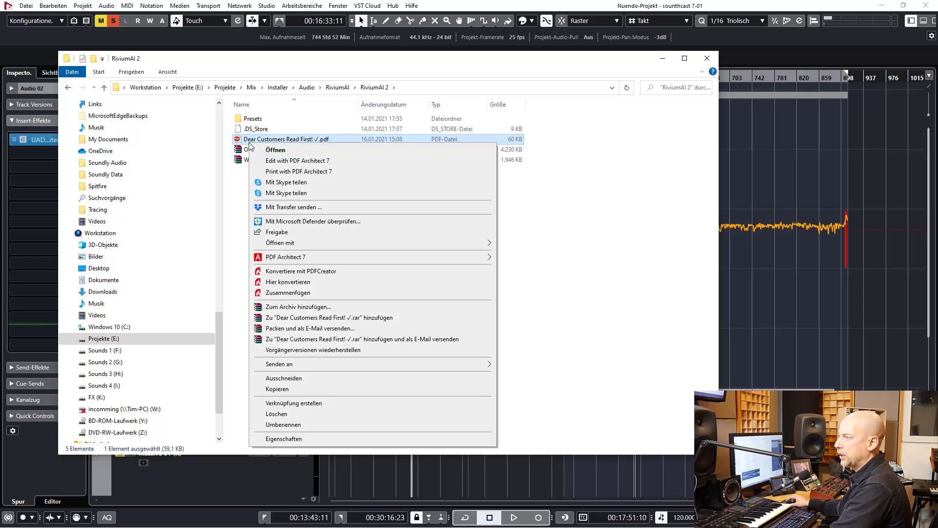
{"action": "mouse_move", "coordinate": [280, 242]}
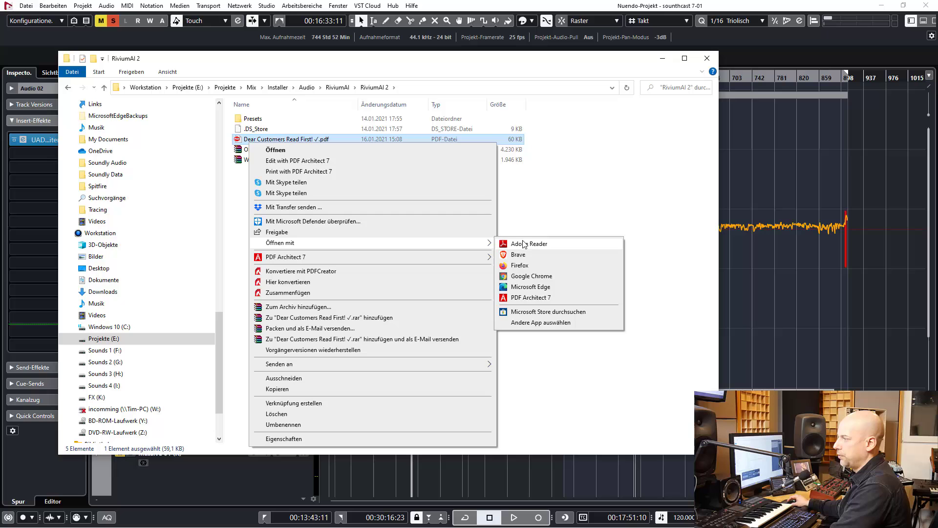
{"action": "left_click", "coordinate": [533, 246]}
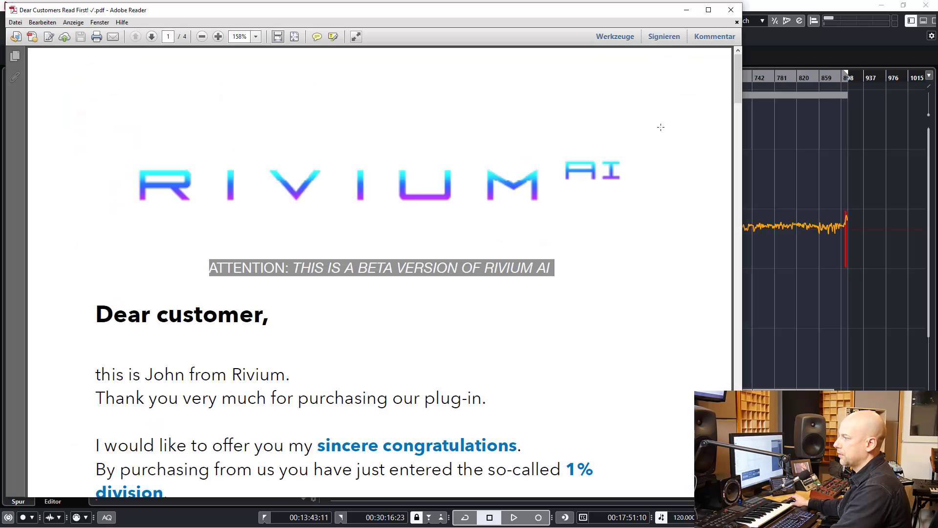
{"action": "left_click_drag", "start_coordinate": [735, 77], "coordinate": [726, 169]}
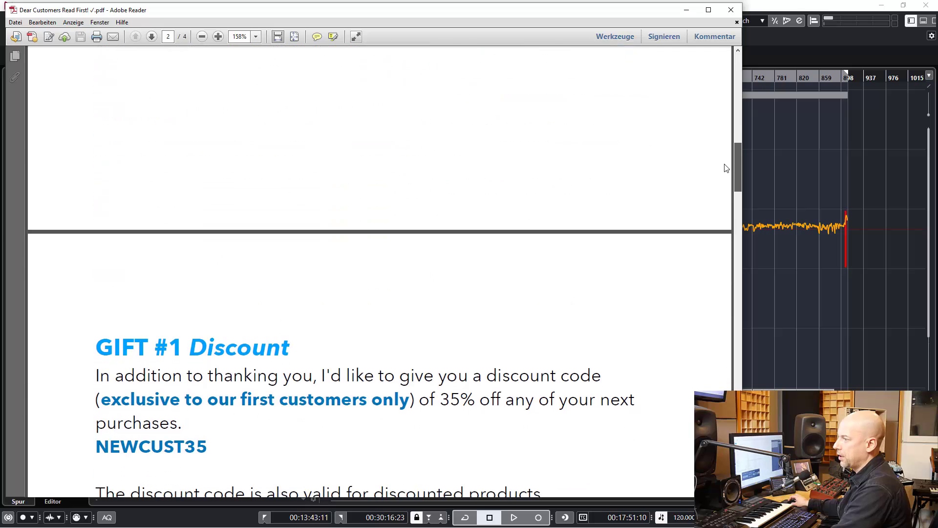
{"action": "scroll", "coordinate": [722, 188], "scroll_direction": "down", "scroll_amount": 5}
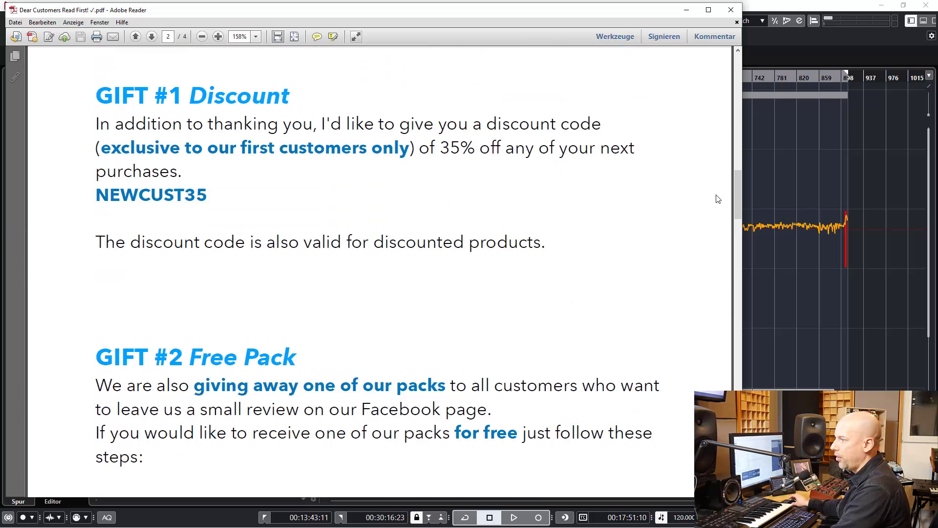
{"action": "left_click_drag", "start_coordinate": [737, 204], "coordinate": [723, 263]}
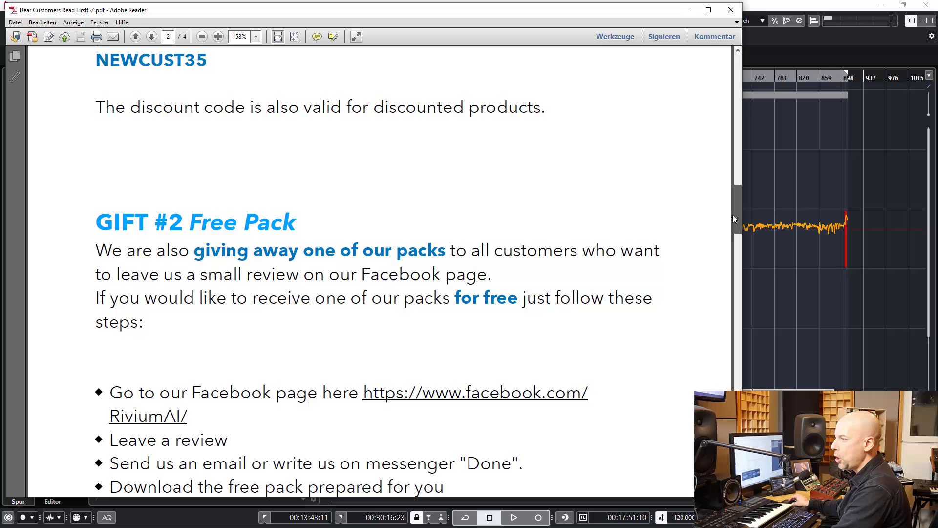
{"action": "scroll", "coordinate": [723, 264], "scroll_direction": "down", "scroll_amount": 5}
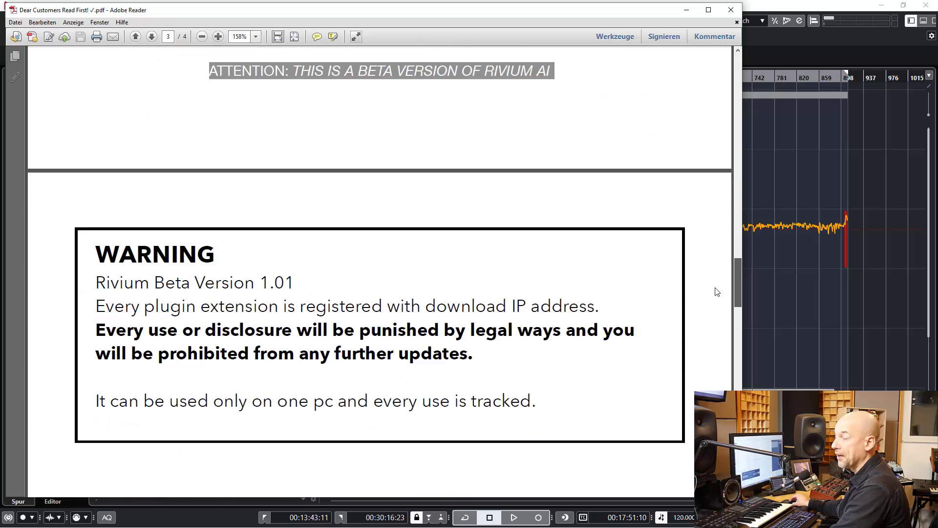
{"action": "scroll", "coordinate": [714, 293], "scroll_direction": "down", "scroll_amount": 2}
{"action": "scroll", "coordinate": [713, 303], "scroll_direction": "down", "scroll_amount": 4}
{"action": "scroll", "coordinate": [711, 323], "scroll_direction": "down", "scroll_amount": 2}
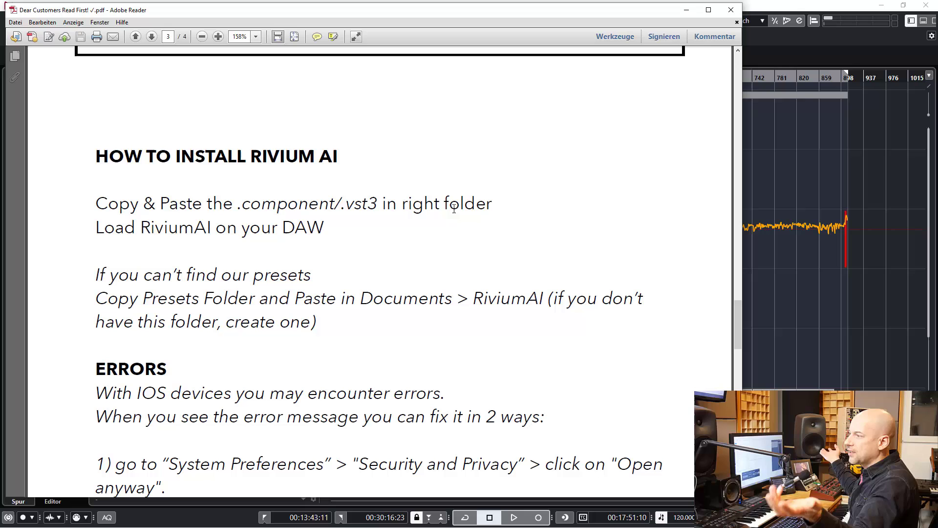
{"action": "left_click", "coordinate": [728, 13]}
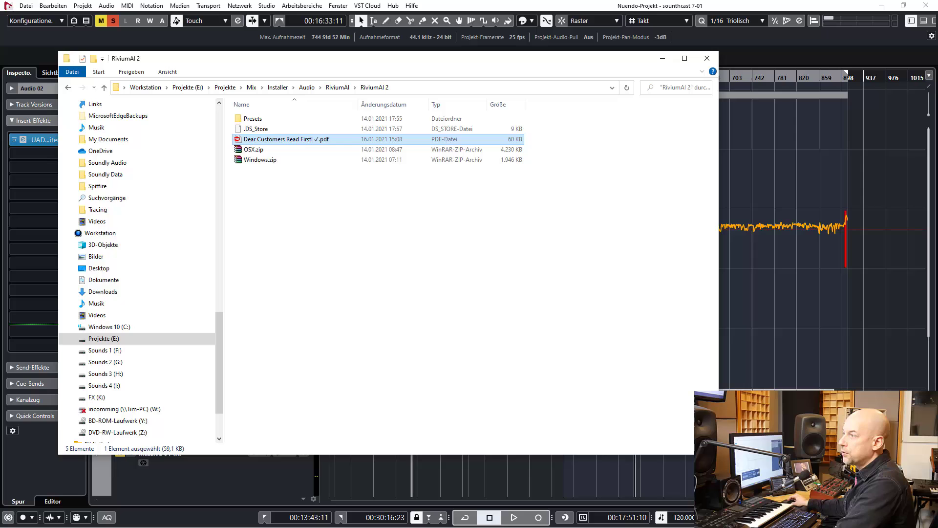
- Open a second Explorer window on C:\VST and move it off to the right
{"action": "key", "text": "super+e"}
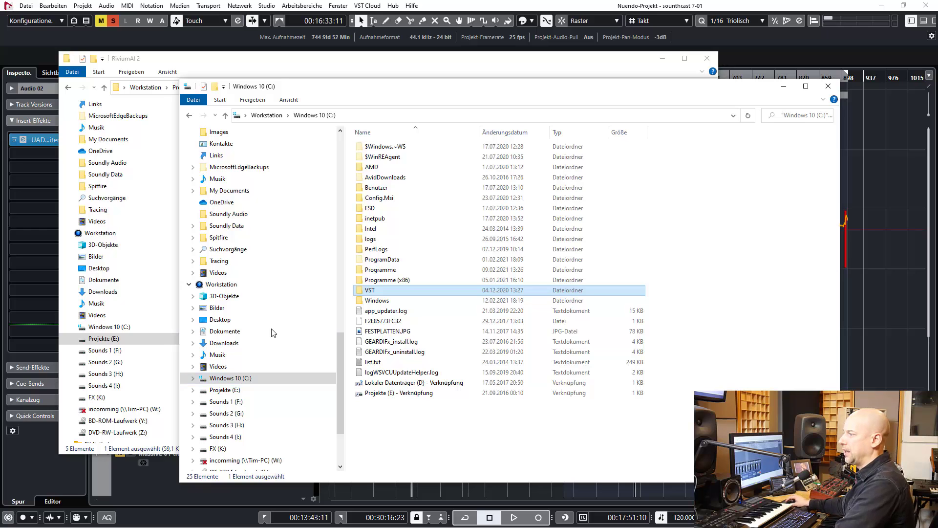
{"action": "double_click", "coordinate": [380, 290]}
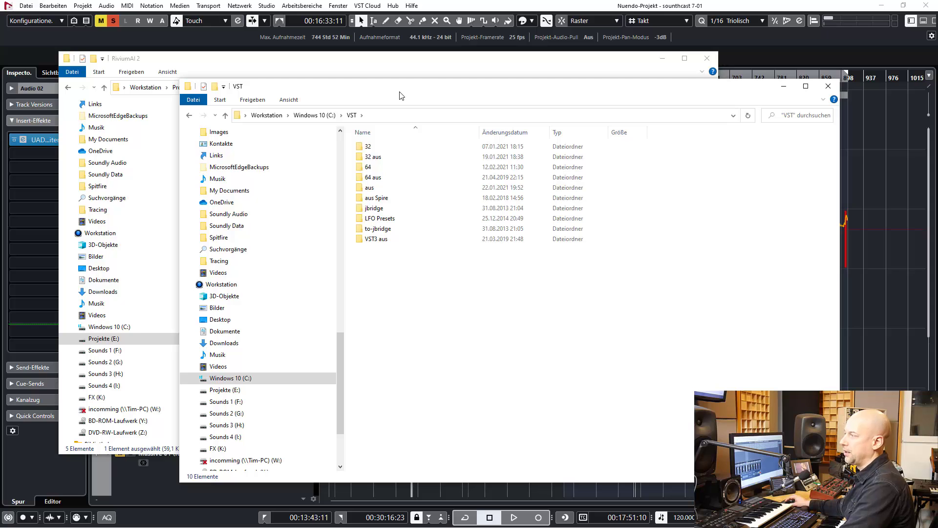
{"action": "left_click_drag", "start_coordinate": [401, 95], "coordinate": [846, 97]}
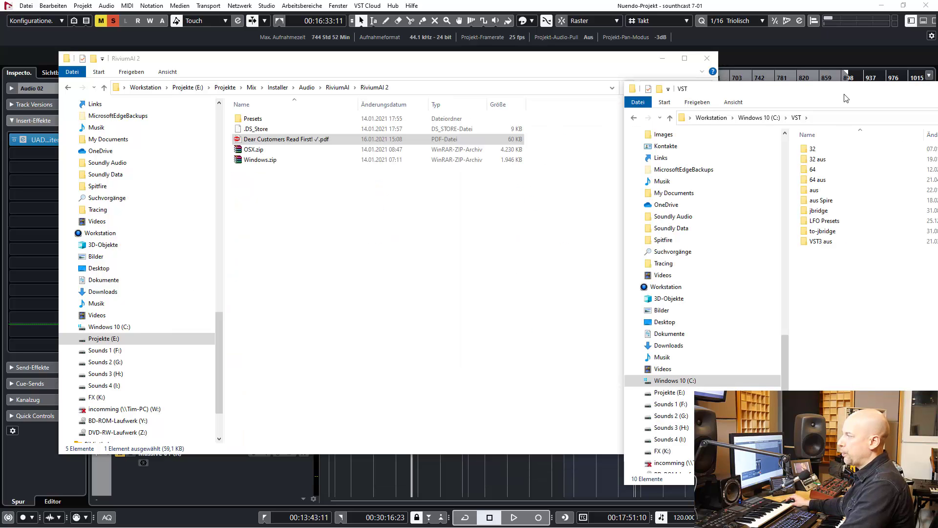
{"action": "left_click_drag", "start_coordinate": [846, 97], "coordinate": [937, 98]}
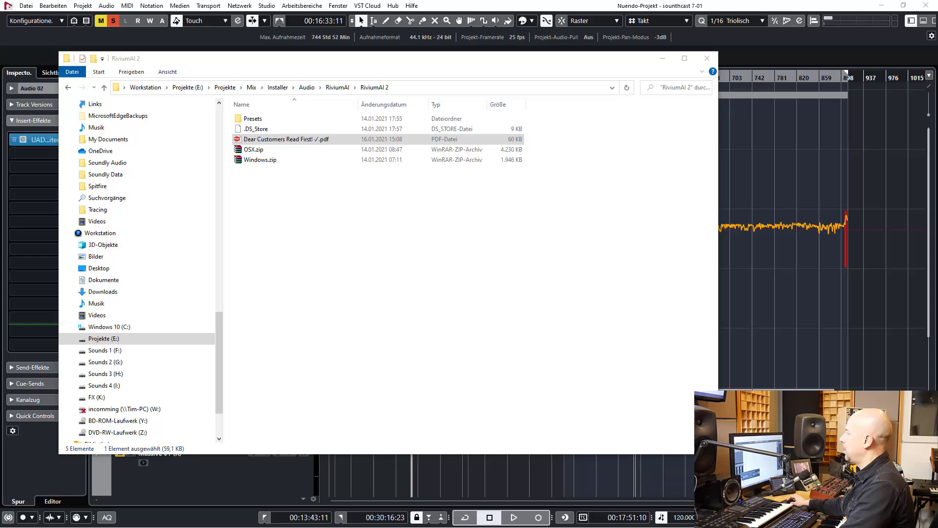
- Extract Windows.zip into a new Windows folder
{"action": "left_click_drag", "start_coordinate": [211, 58], "coordinate": [248, 58]}
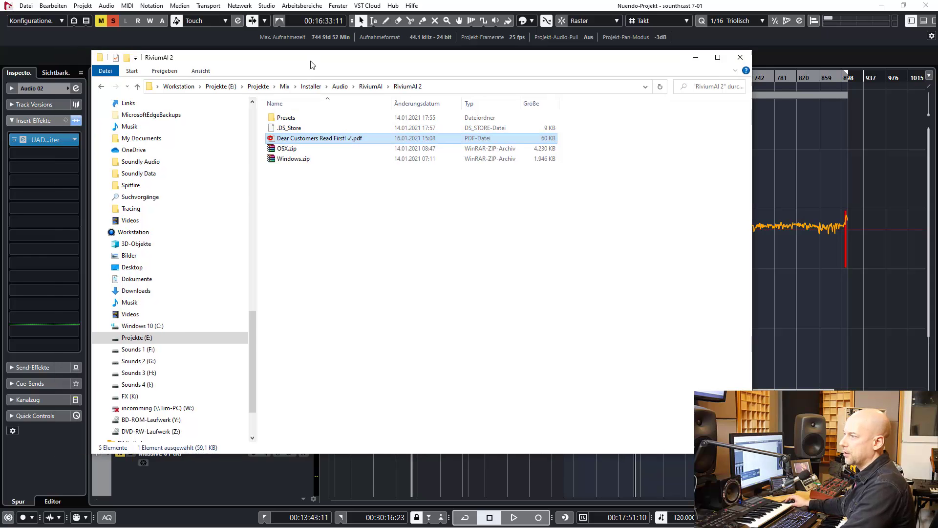
{"action": "left_click", "coordinate": [278, 163]}
{"action": "right_click", "coordinate": [288, 162]}
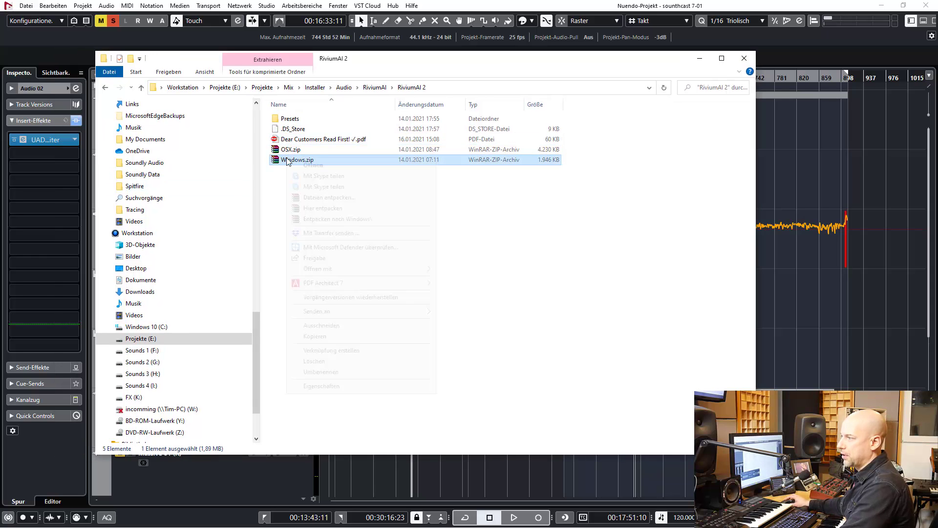
{"action": "left_click", "coordinate": [275, 169]}
{"action": "right_click", "coordinate": [284, 162]}
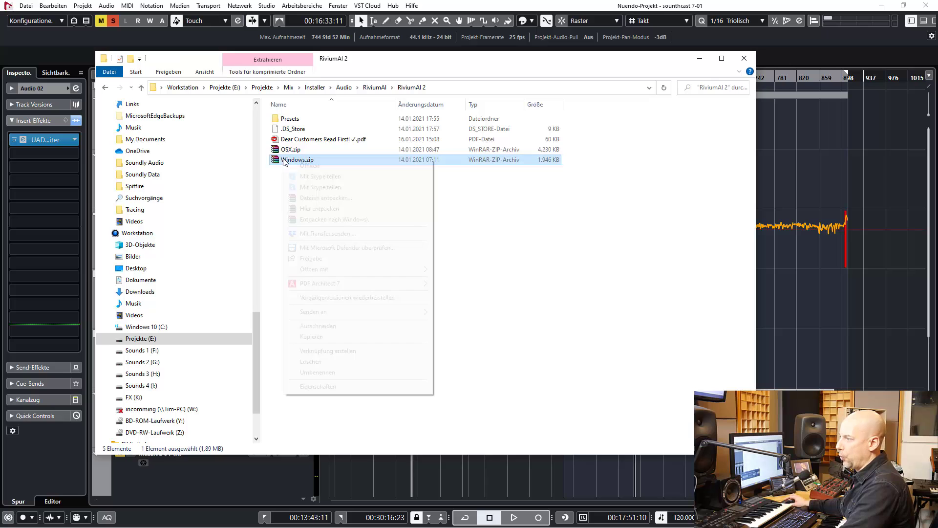
{"action": "left_click", "coordinate": [334, 219]}
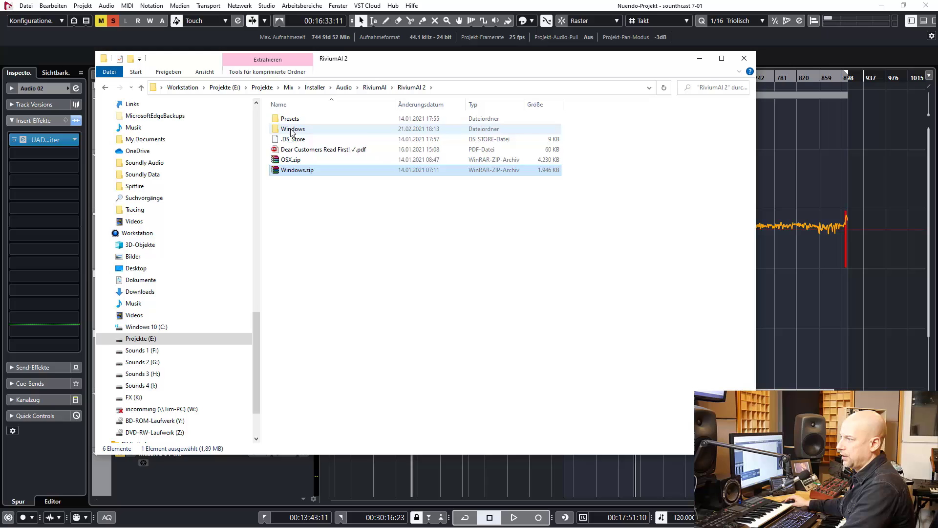
- Open the Windows folder to show RiviumAI.vst3
{"action": "double_click", "coordinate": [294, 129]}
{"action": "left_click", "coordinate": [274, 121]}
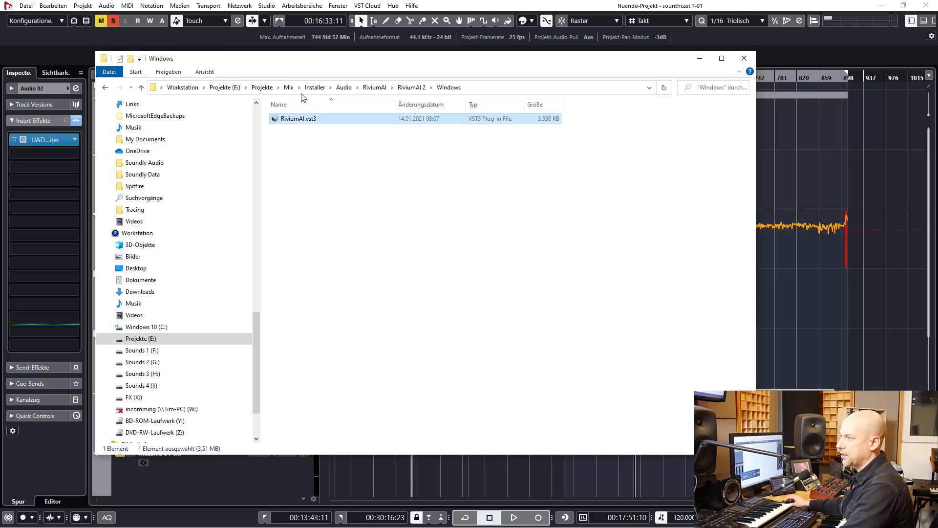
{"action": "left_click_drag", "start_coordinate": [314, 61], "coordinate": [290, 63]}
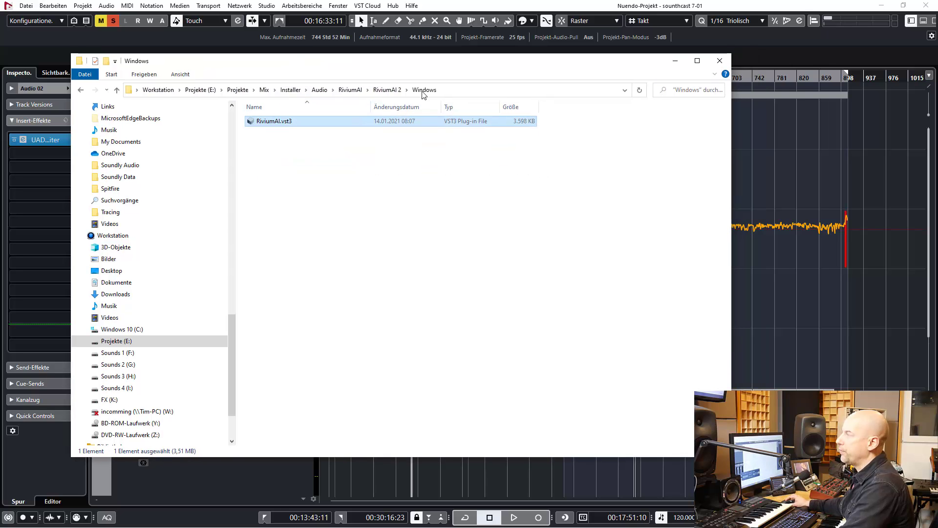
- Search Google for 'vst3 folder' in Chrome
{"action": "key", "text": "alt+Tab"}
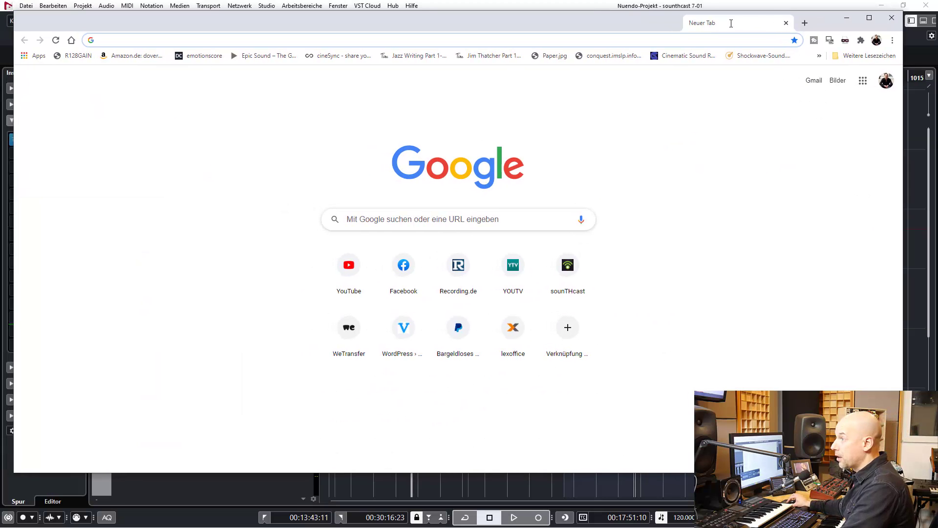
{"action": "type", "text": "vst3 "}
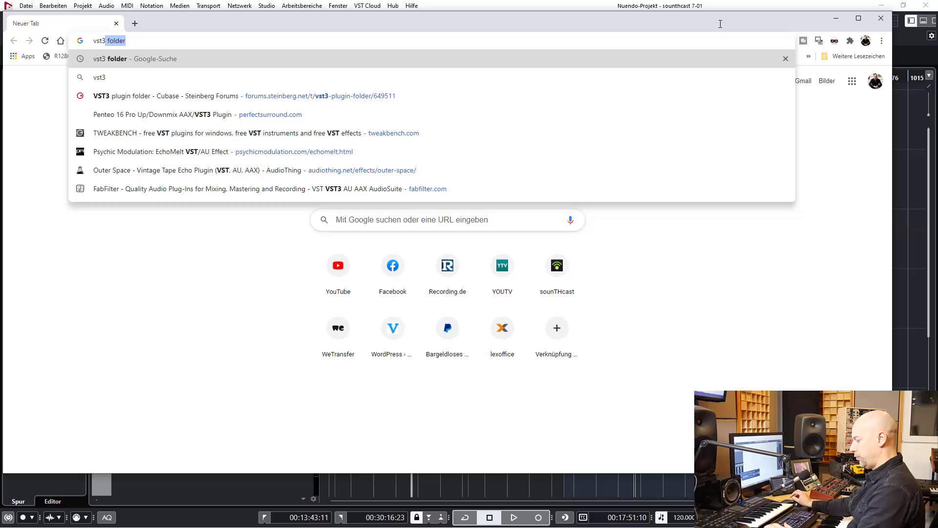
{"action": "type", "text": "fo"}
{"action": "key", "text": "Return"}
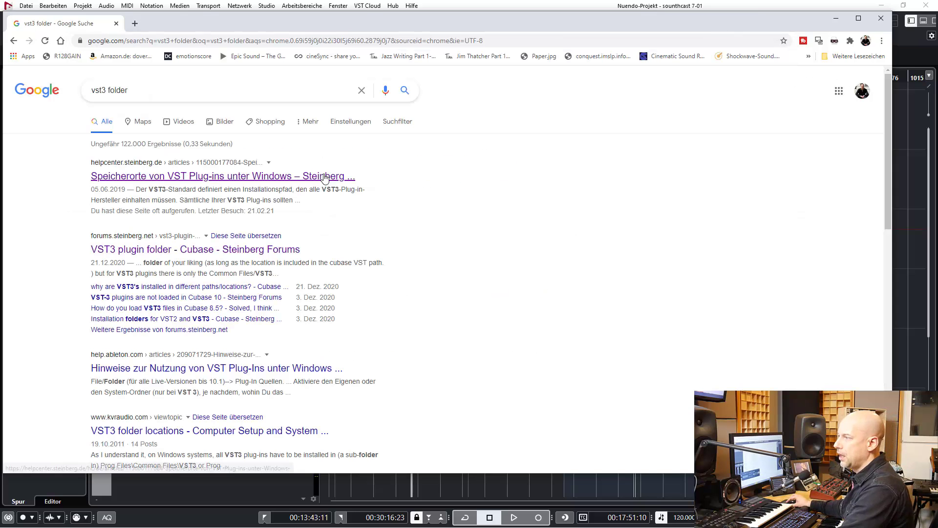
- Open Steinberg's plug-in locations article and find the C:\Program Files\Common Files\VST3 path
{"action": "left_click", "coordinate": [336, 176]}
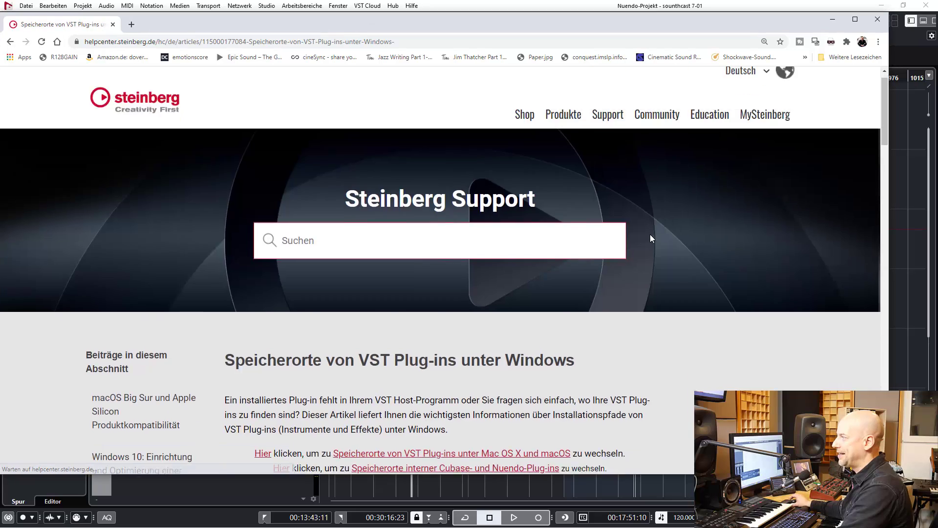
{"action": "scroll", "coordinate": [650, 234], "scroll_direction": "down", "scroll_amount": 5}
{"action": "scroll", "coordinate": [650, 234], "scroll_direction": "down", "scroll_amount": 5}
{"action": "scroll", "coordinate": [650, 233], "scroll_direction": "down", "scroll_amount": 5}
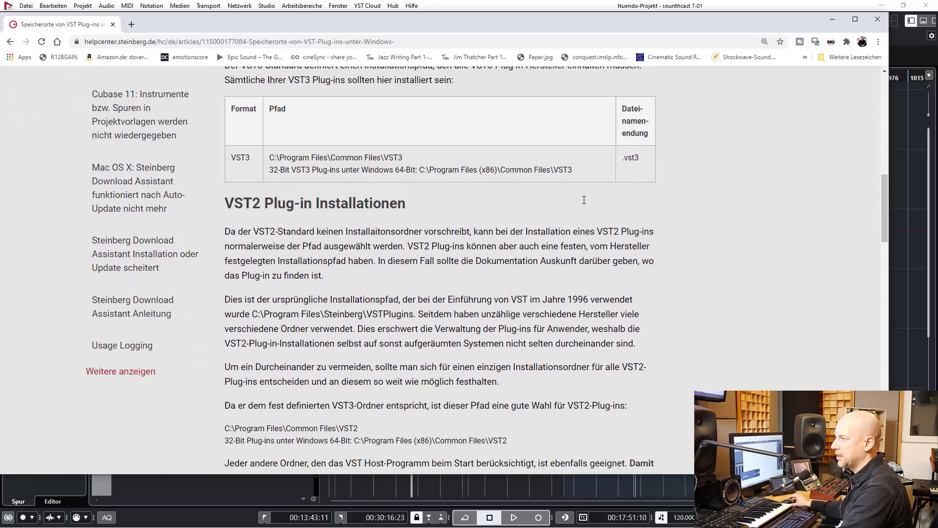
{"action": "scroll", "coordinate": [564, 194], "scroll_direction": "up", "scroll_amount": 1}
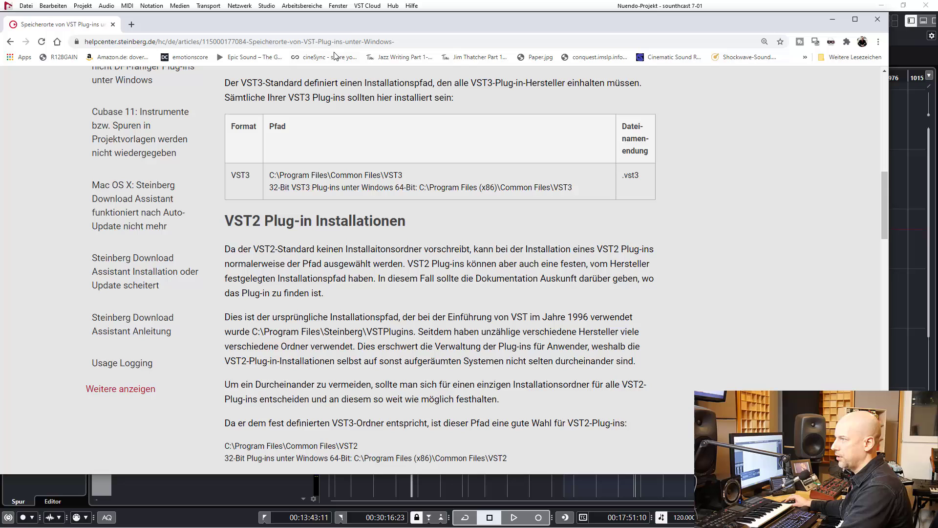
{"action": "left_click_drag", "start_coordinate": [347, 25], "coordinate": [152, 24]}
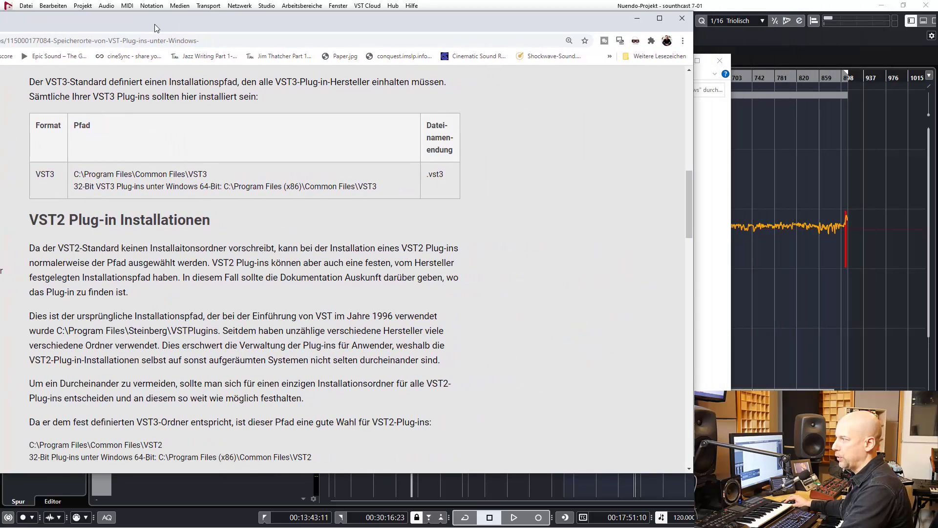
- Move Explorer right and browse to C:\Program Files\Common Files\VST3
{"action": "left_click", "coordinate": [713, 147]}
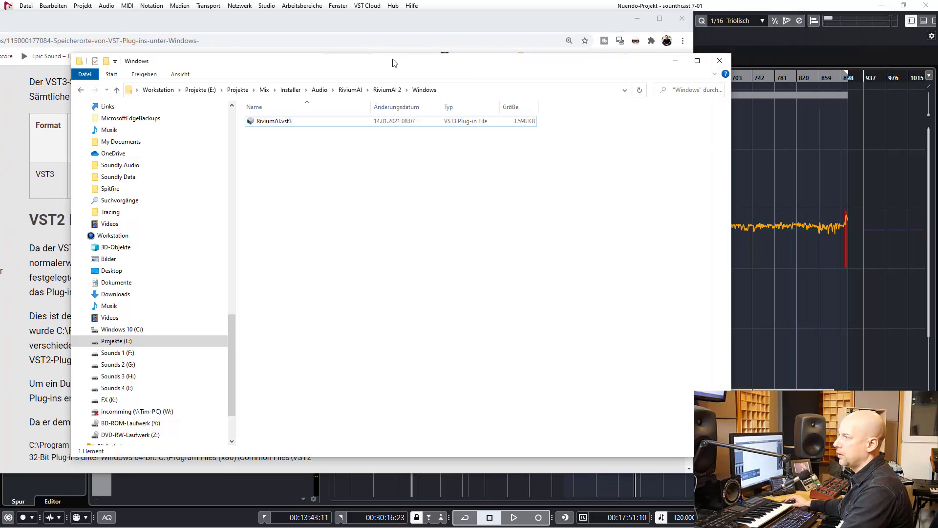
{"action": "left_click_drag", "start_coordinate": [440, 64], "coordinate": [699, 42]}
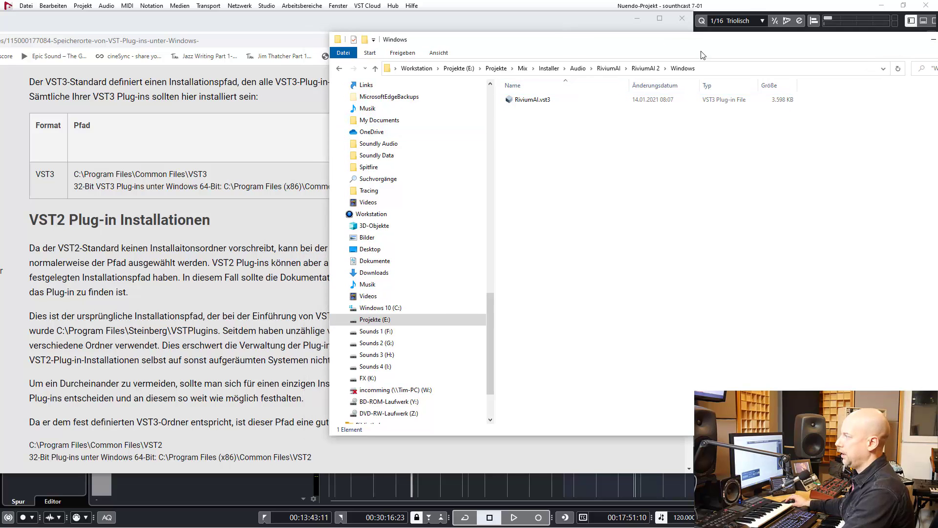
{"action": "left_click_drag", "start_coordinate": [570, 39], "coordinate": [783, 14]}
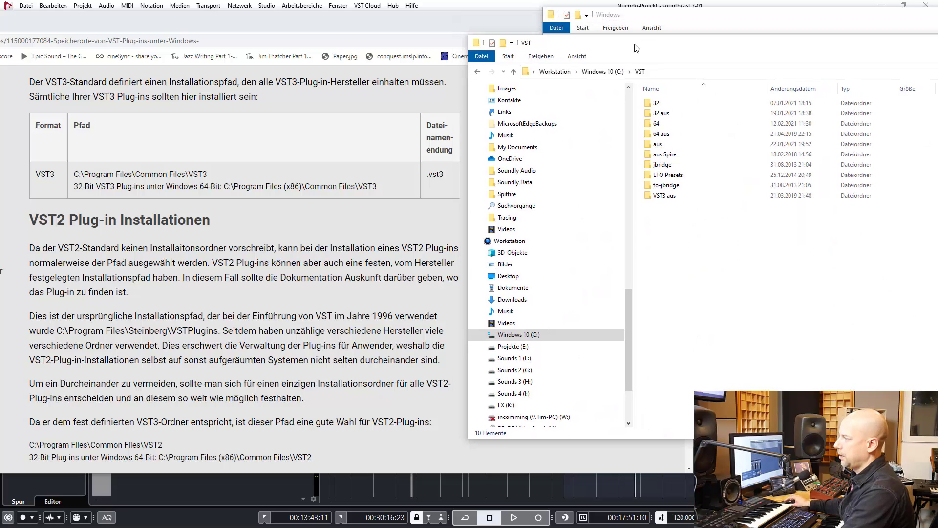
{"action": "left_click", "coordinate": [513, 335]}
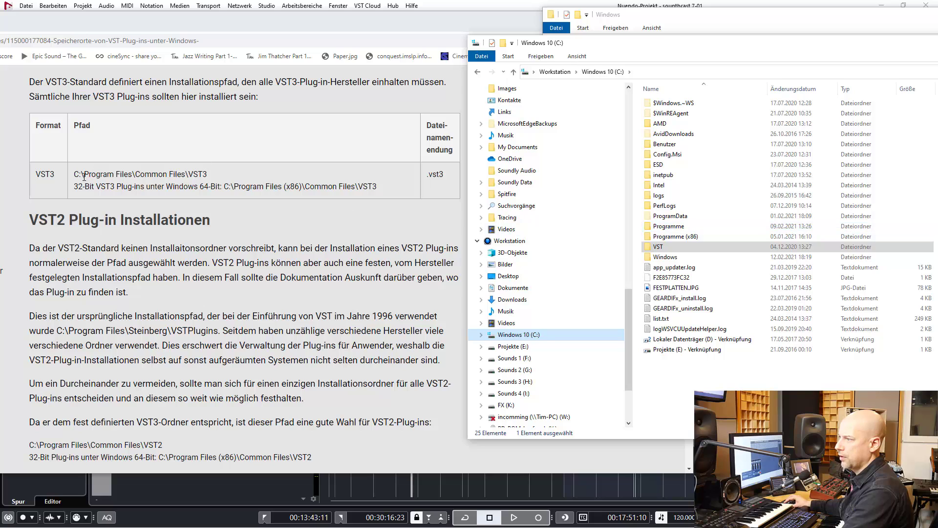
{"action": "double_click", "coordinate": [668, 228]}
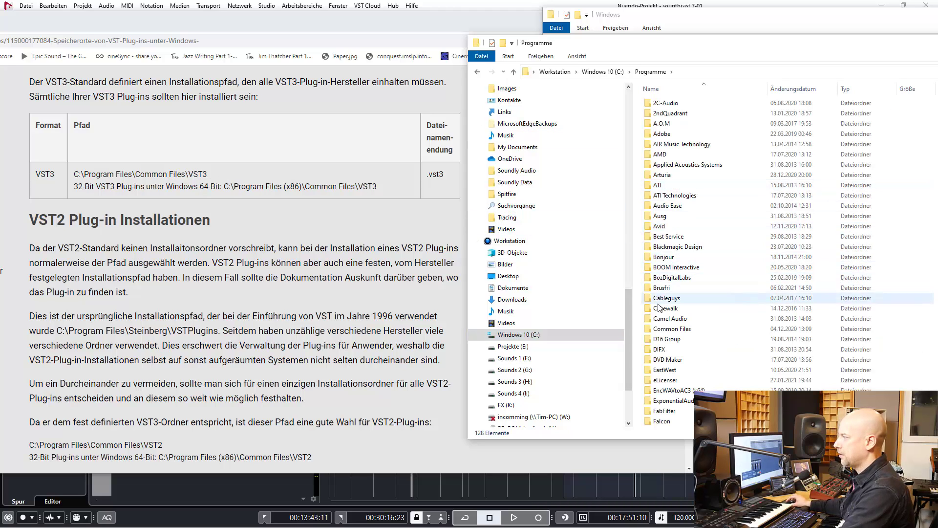
{"action": "left_click", "coordinate": [659, 330]}
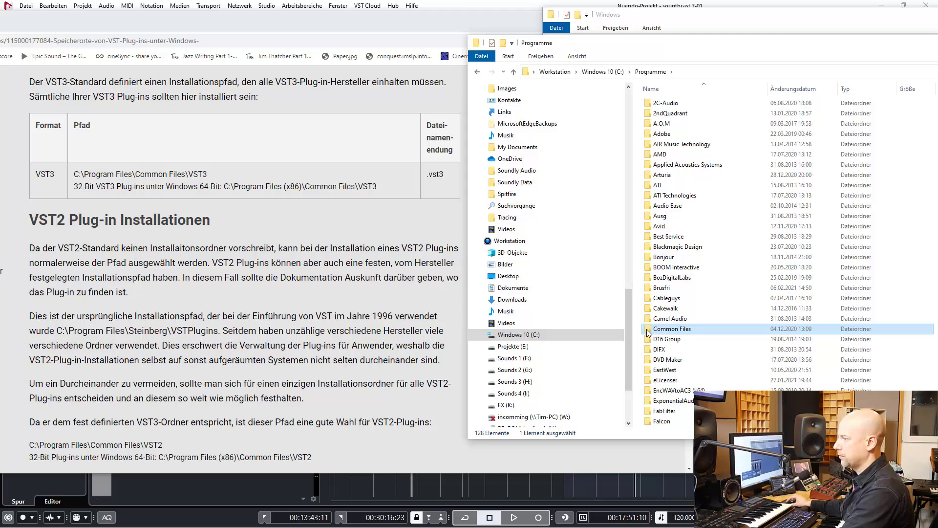
{"action": "double_click", "coordinate": [648, 330]}
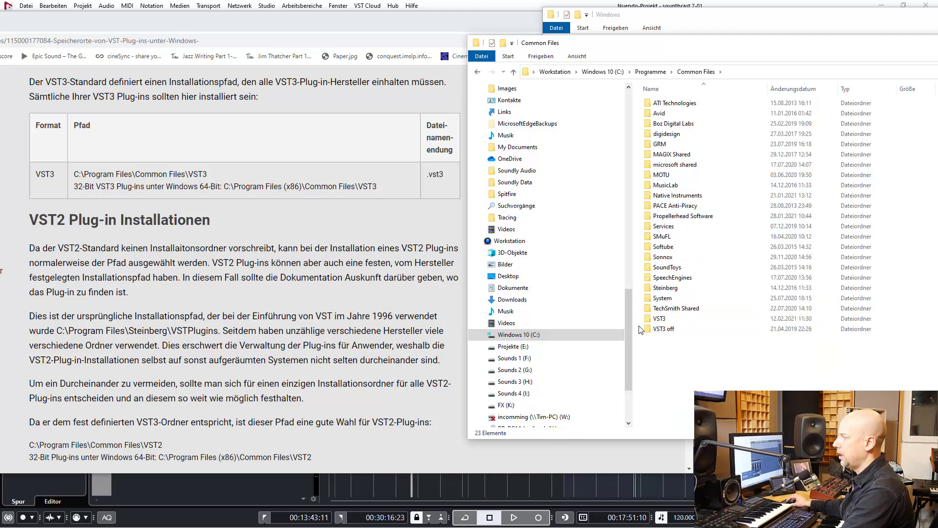
{"action": "left_click", "coordinate": [650, 318]}
{"action": "double_click", "coordinate": [650, 318]}
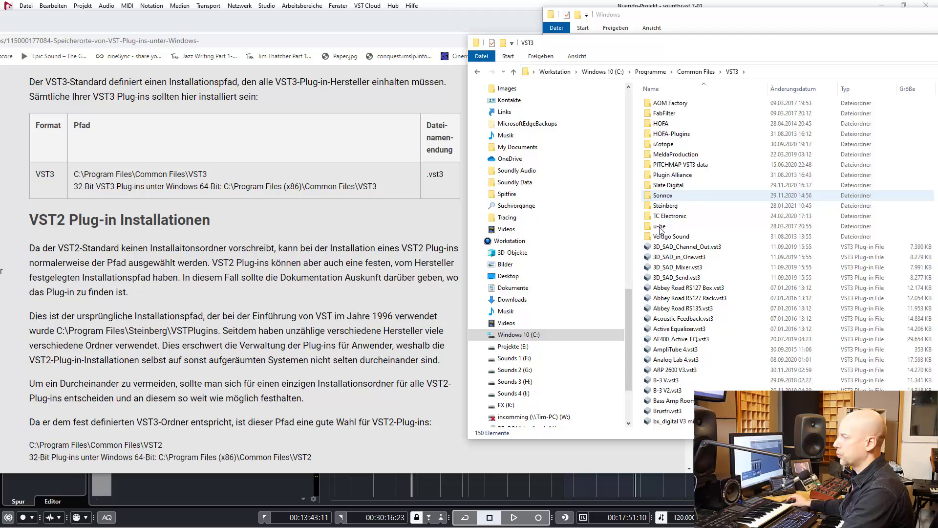
{"action": "scroll", "coordinate": [660, 235], "scroll_direction": "down", "scroll_amount": 6}
{"action": "scroll", "coordinate": [665, 254], "scroll_direction": "down", "scroll_amount": 6}
{"action": "scroll", "coordinate": [670, 274], "scroll_direction": "down", "scroll_amount": 6}
{"action": "scroll", "coordinate": [674, 289], "scroll_direction": "down", "scroll_amount": 6}
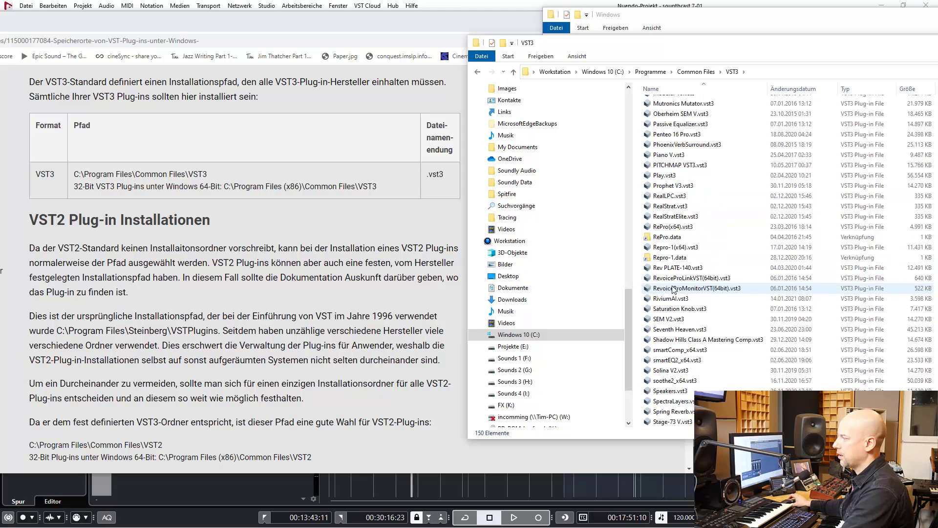
{"action": "scroll", "coordinate": [674, 289], "scroll_direction": "down", "scroll_amount": 3}
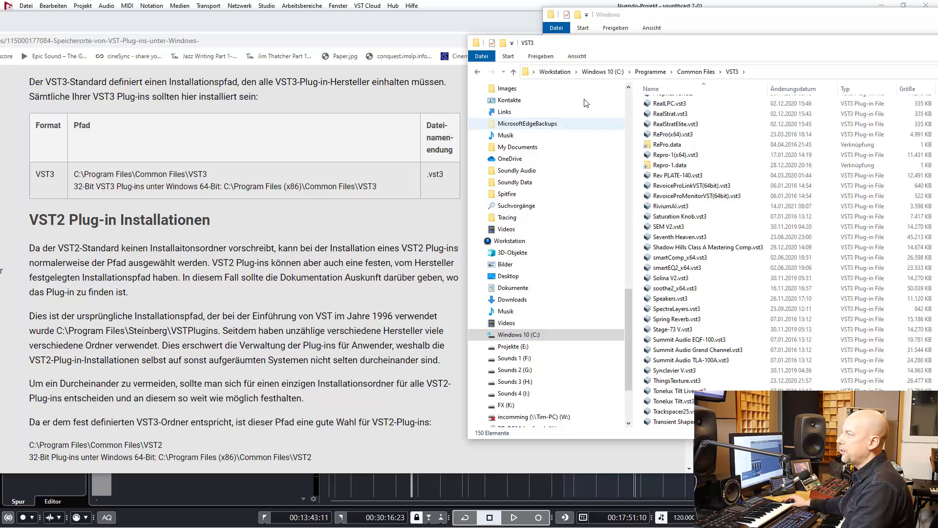
- Look inside the VST3 off folder, holding tx_oberhausen.vst3, then return to Common Files
{"action": "left_click", "coordinate": [696, 72]}
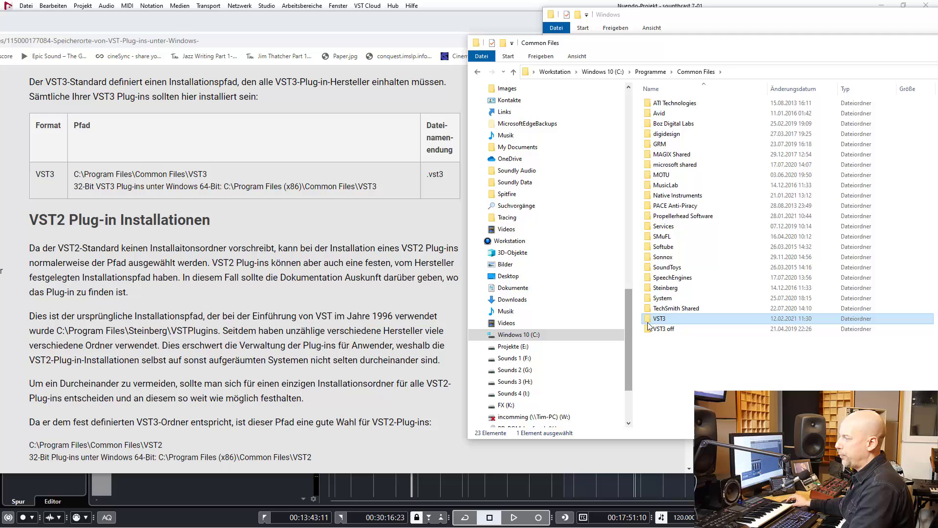
{"action": "double_click", "coordinate": [657, 328]}
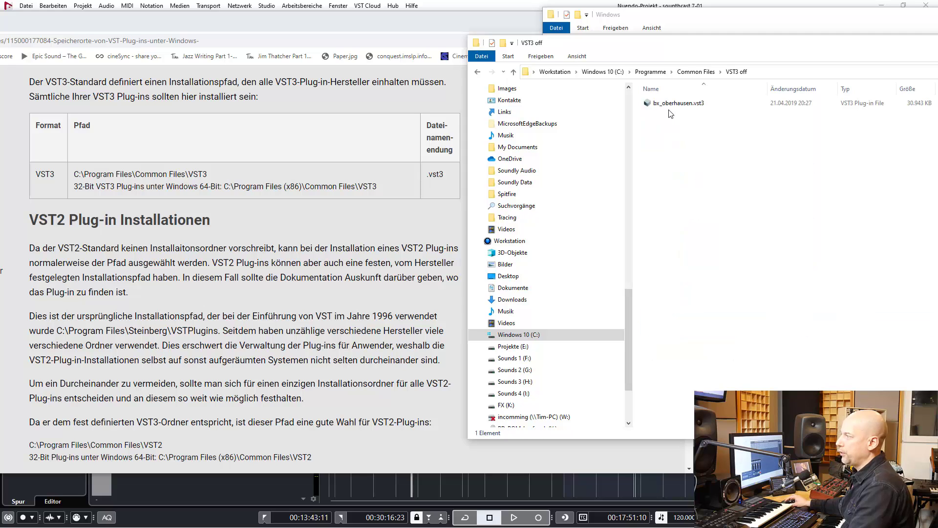
{"action": "left_click", "coordinate": [696, 72]}
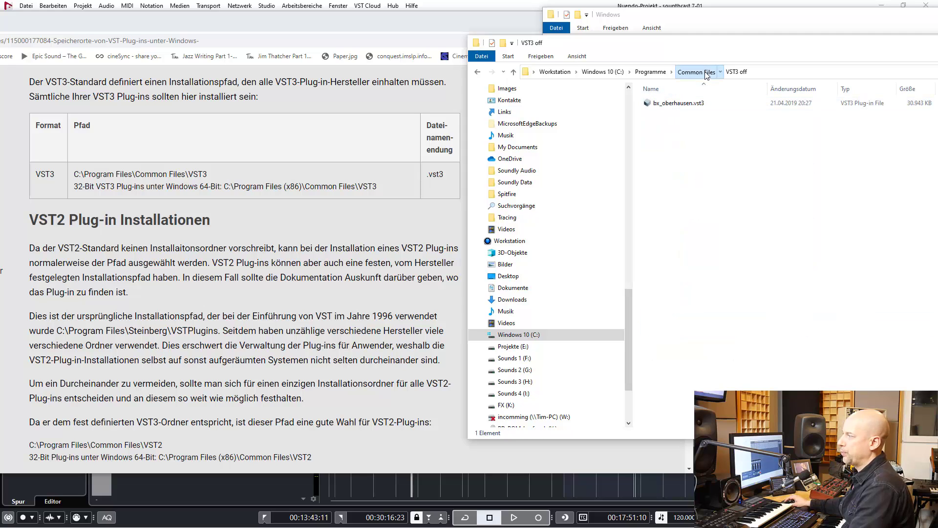